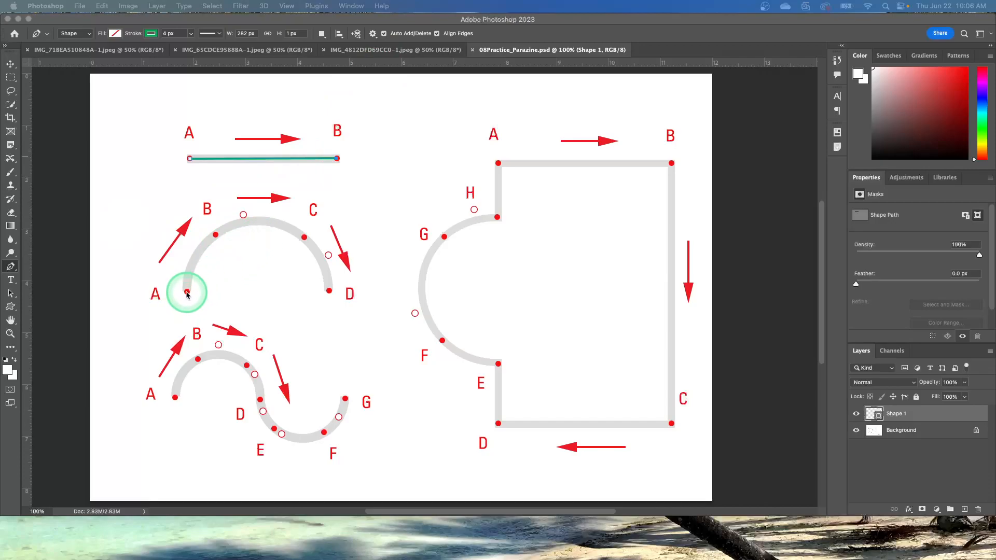
click(187, 294)
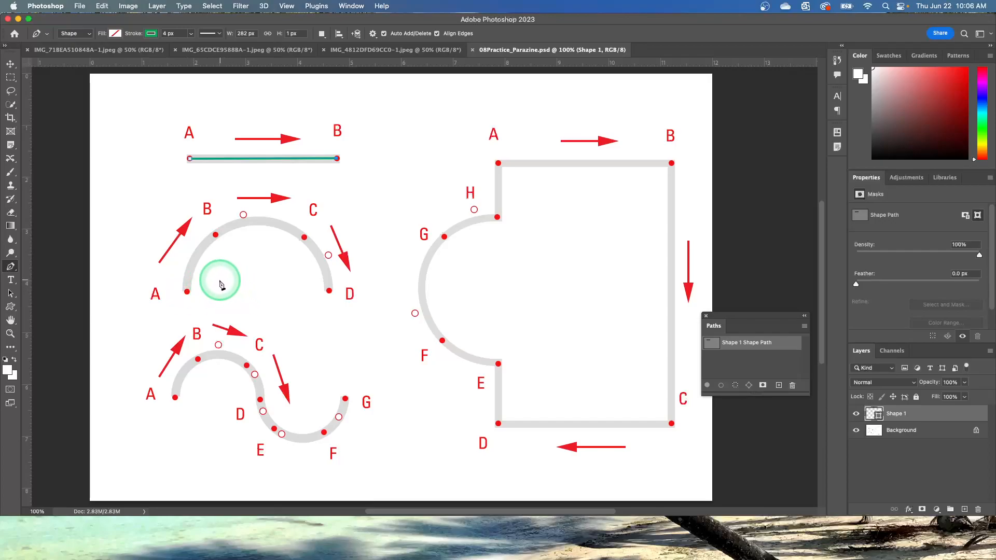
click(187, 292)
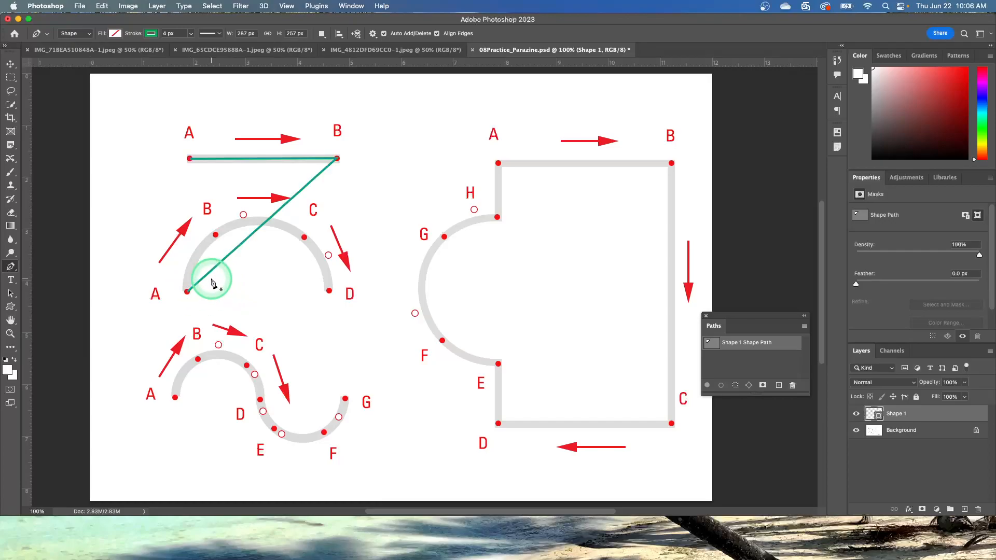
key(super+z)
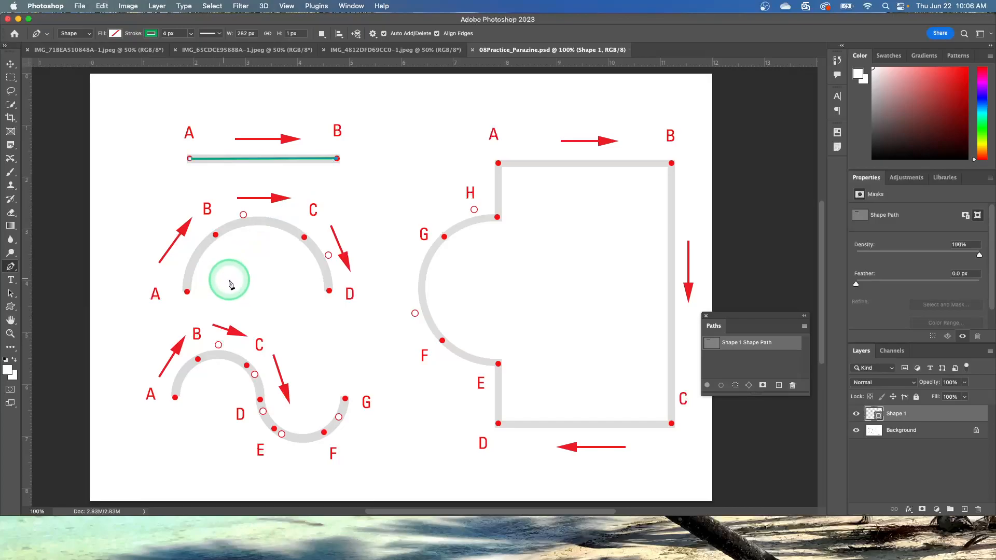
End the straight line's path and trace the semicircle as a separate Pen path from A through curved anchors B and C to D.
key(Escape)
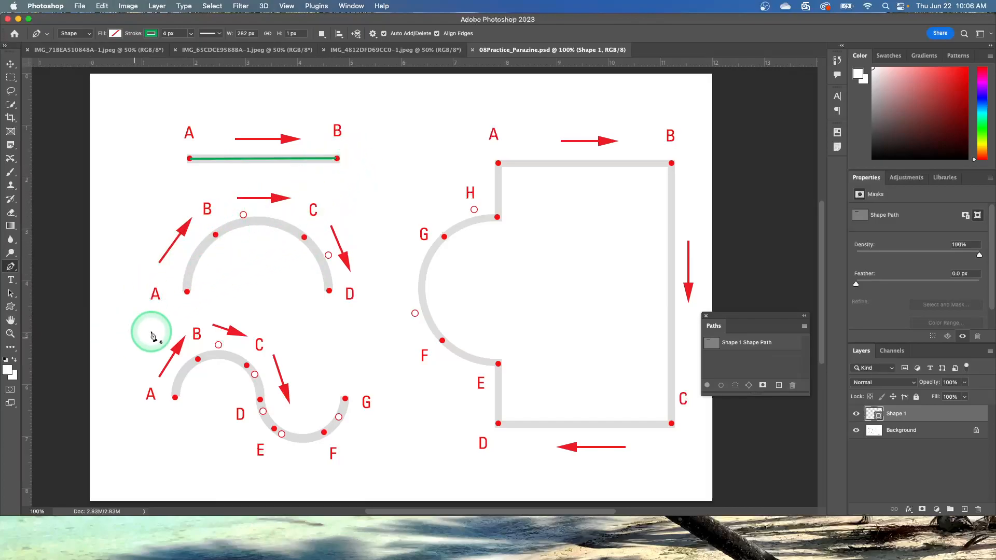
click(187, 293)
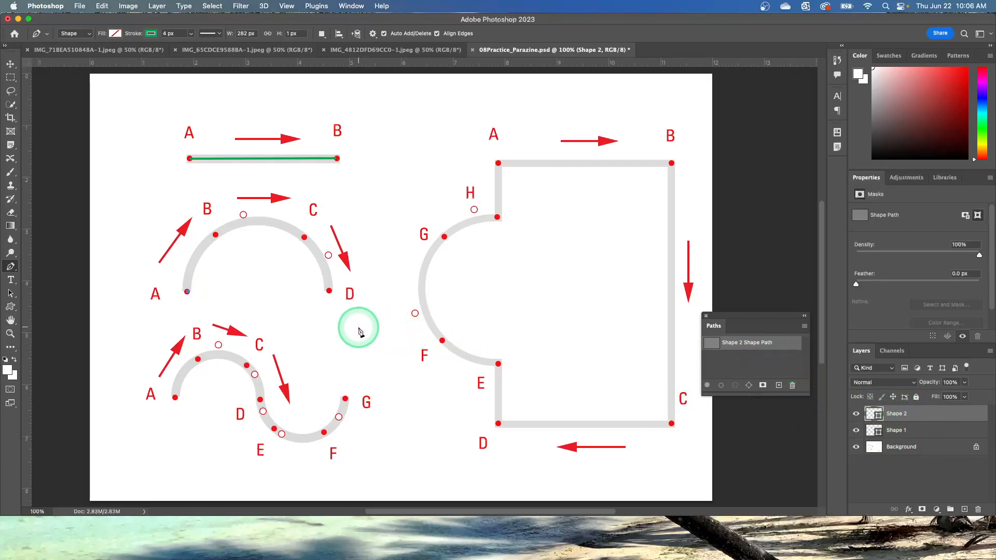
click(216, 236)
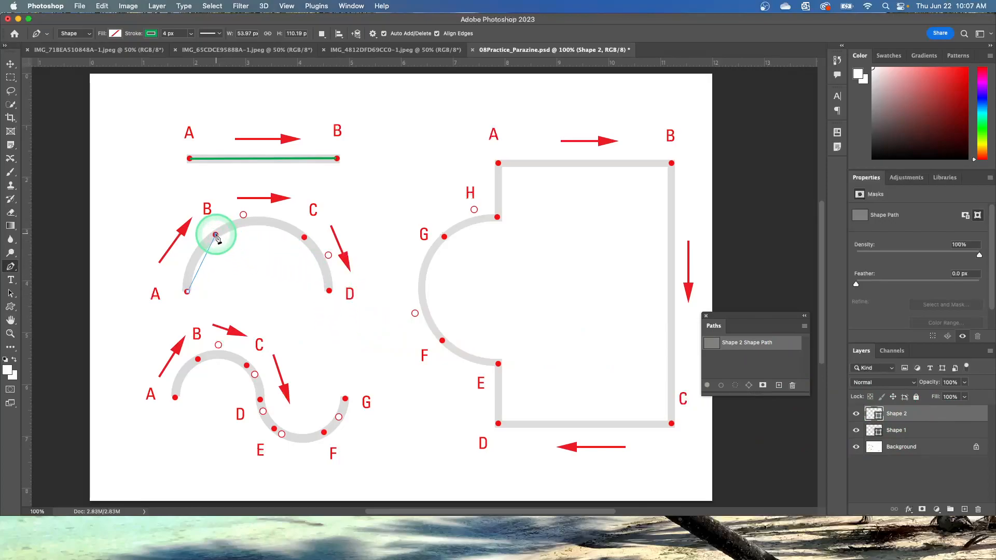
drag(215, 236, 244, 215)
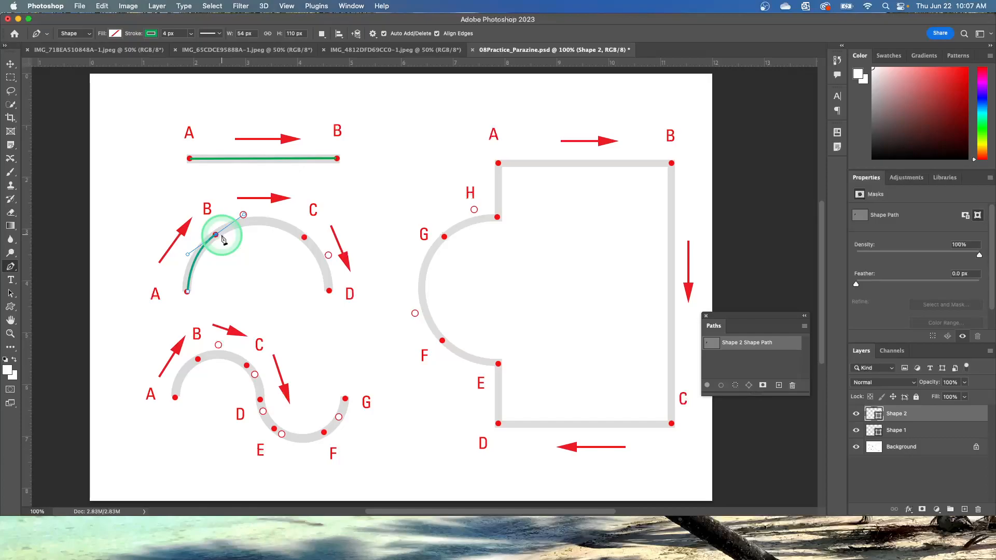
click(304, 238)
drag(305, 239, 328, 255)
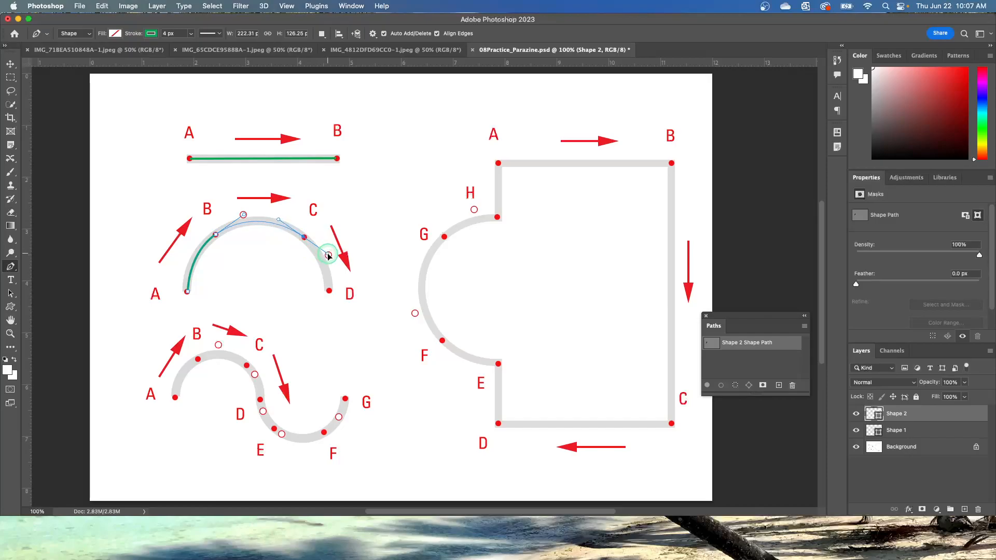
click(329, 255)
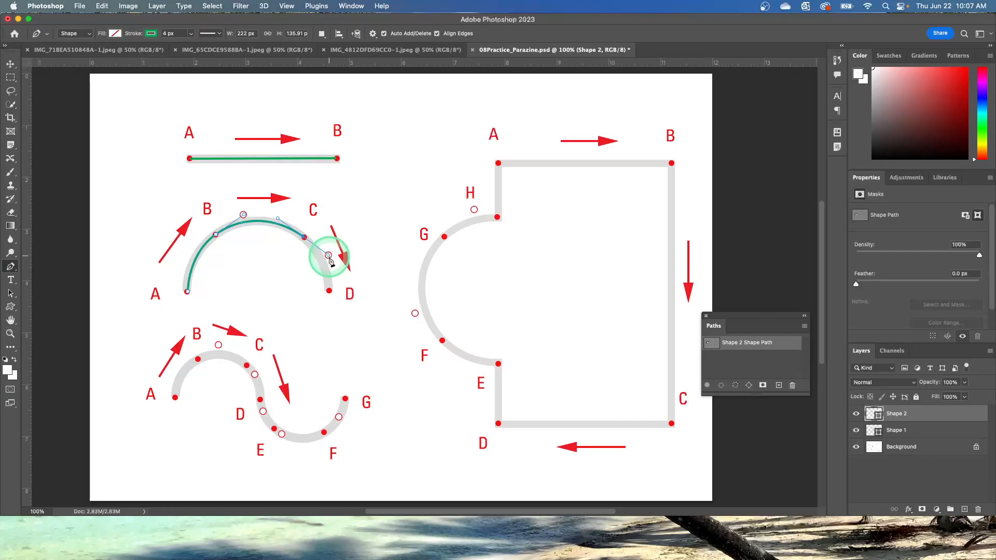
click(329, 292)
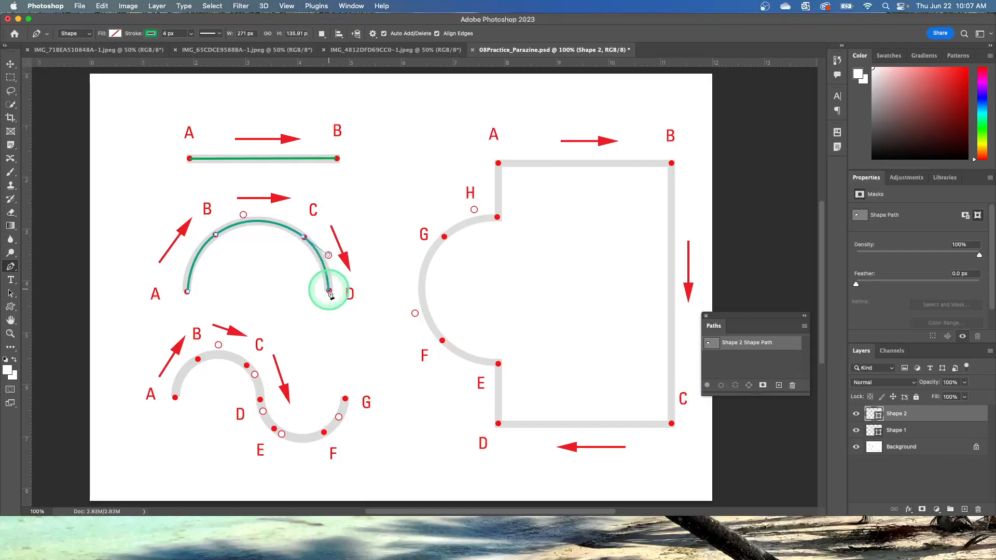
key(Escape)
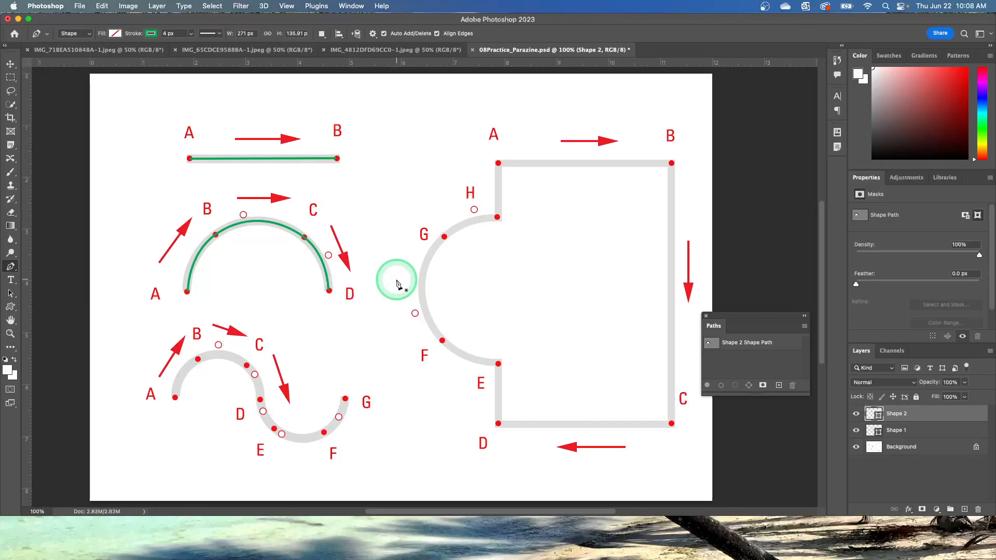
Trace the S-curve as a separate open Pen path from A through curved anchors B to F, ending at G.
click(176, 398)
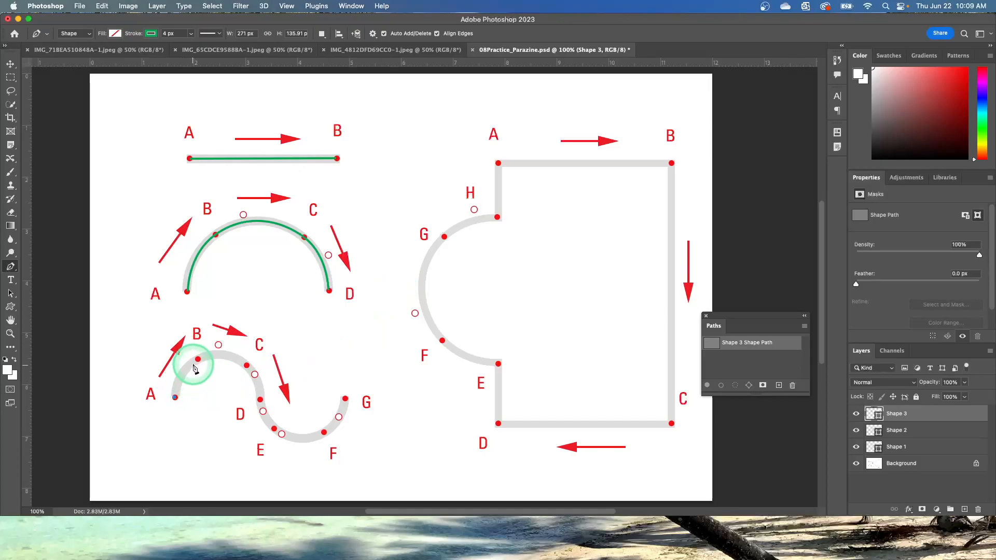
mouse_move(197, 359)
mouse_down()
mouse_move(219, 344)
mouse_move(254, 374)
mouse_move(262, 404)
mouse_up()
drag(262, 410, 263, 413)
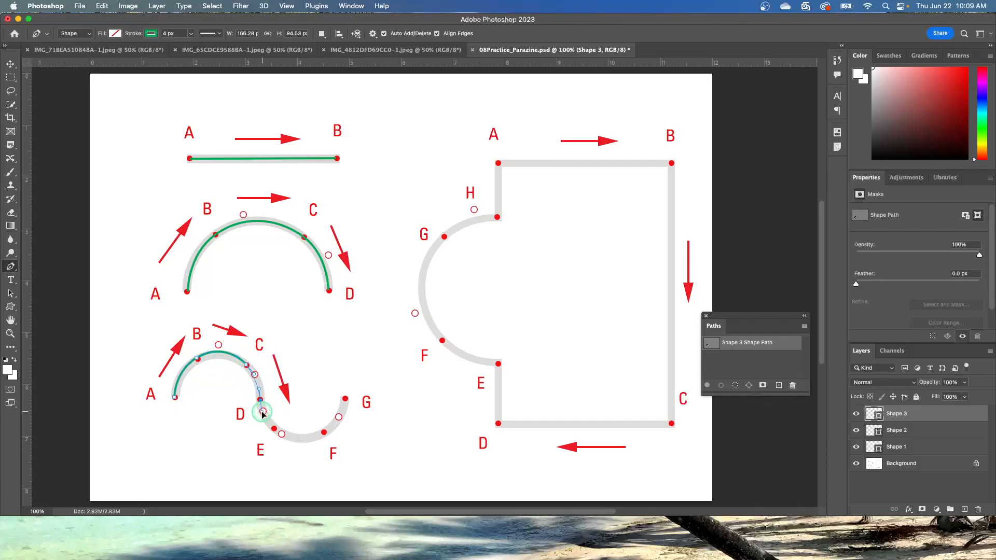
click(274, 428)
drag(274, 429, 339, 417)
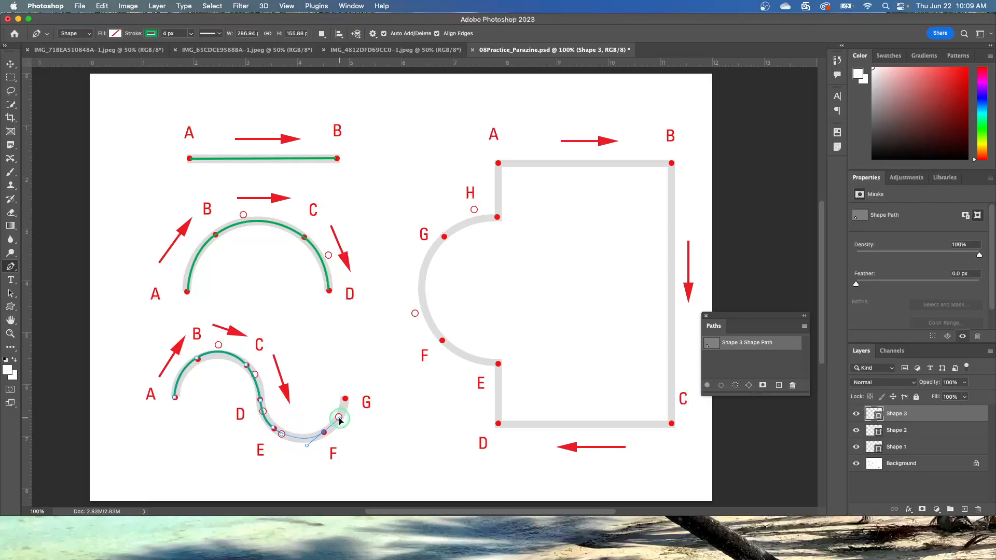
click(345, 398)
click(344, 397)
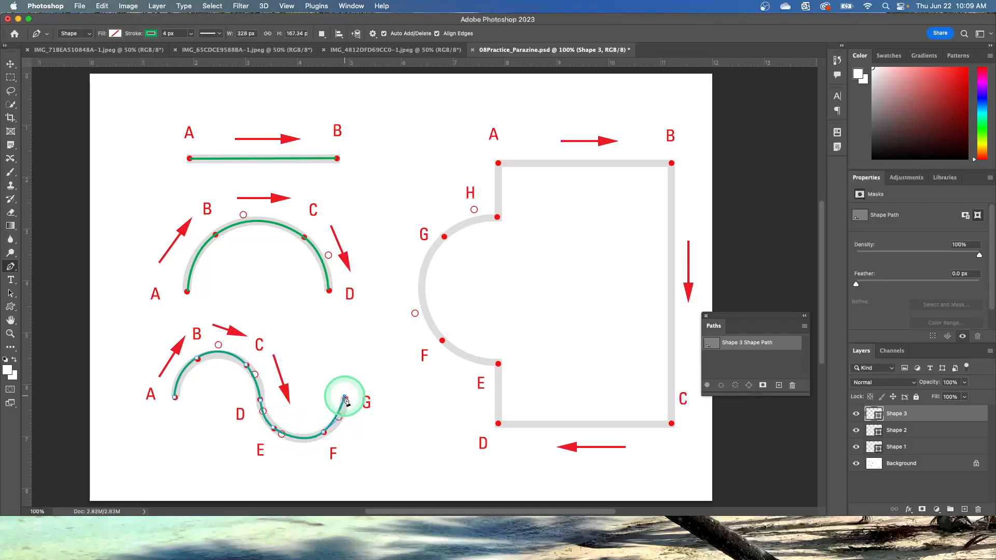
key(Escape)
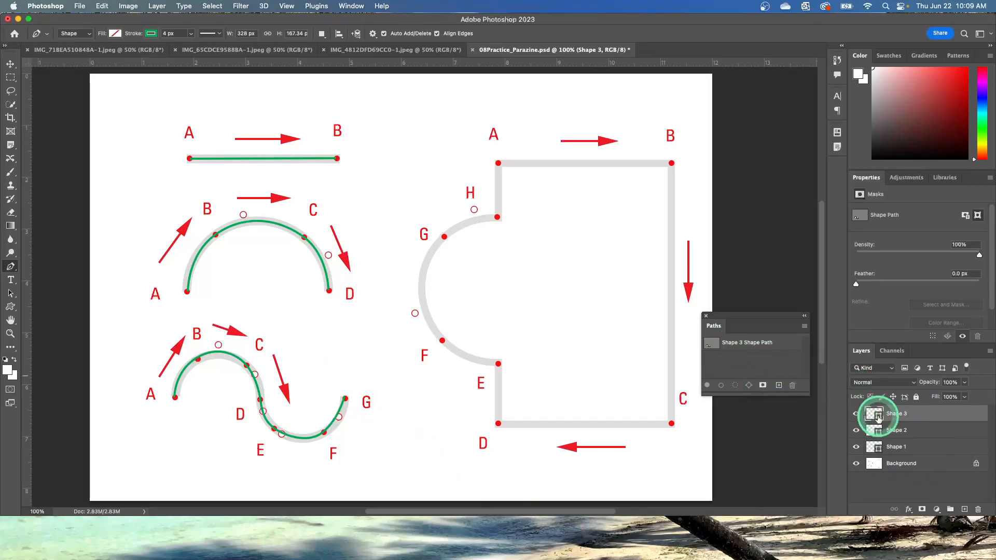
Select the Shape 2, Shape 1 and Shape 3 layers in turn to view each one's shape path.
click(916, 430)
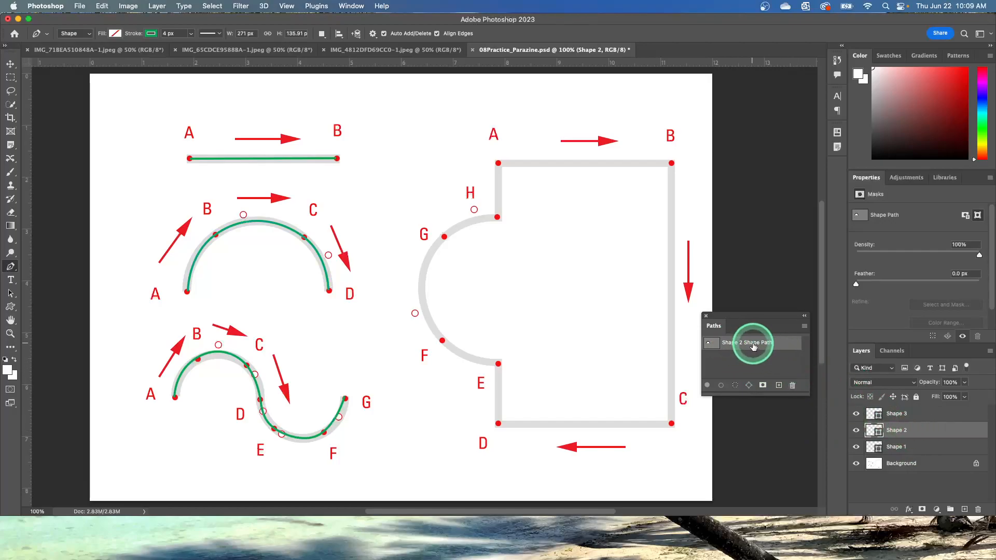
click(915, 446)
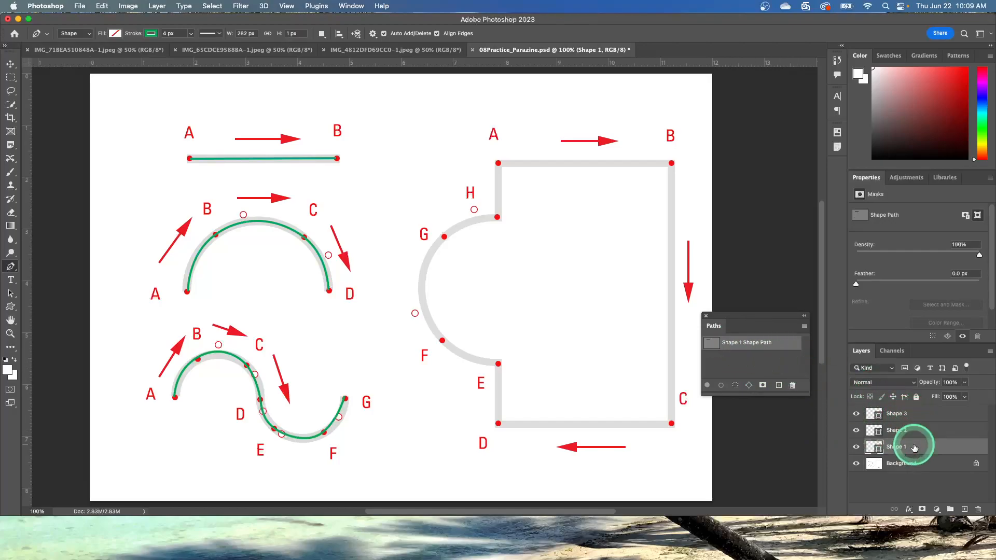
click(921, 414)
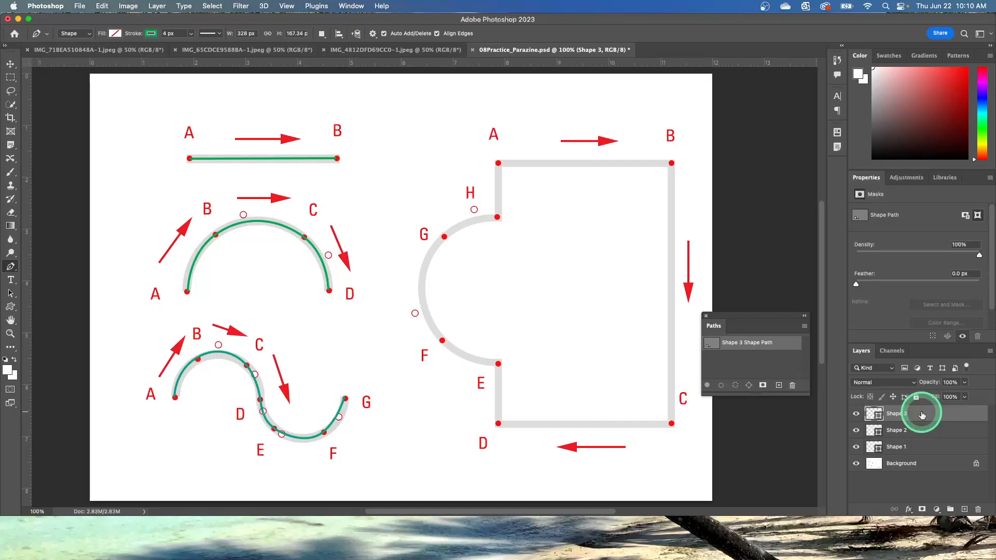
Start the large outline as a new Pen path with straight segments from A through B, C and D to E.
scroll(597, 231, down, 3)
scroll(590, 260, up, 3)
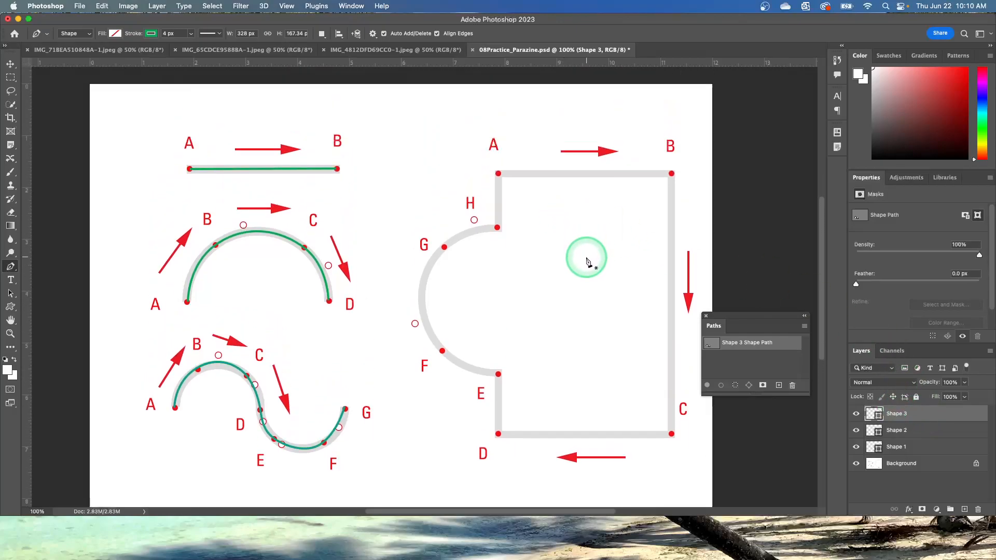
click(497, 174)
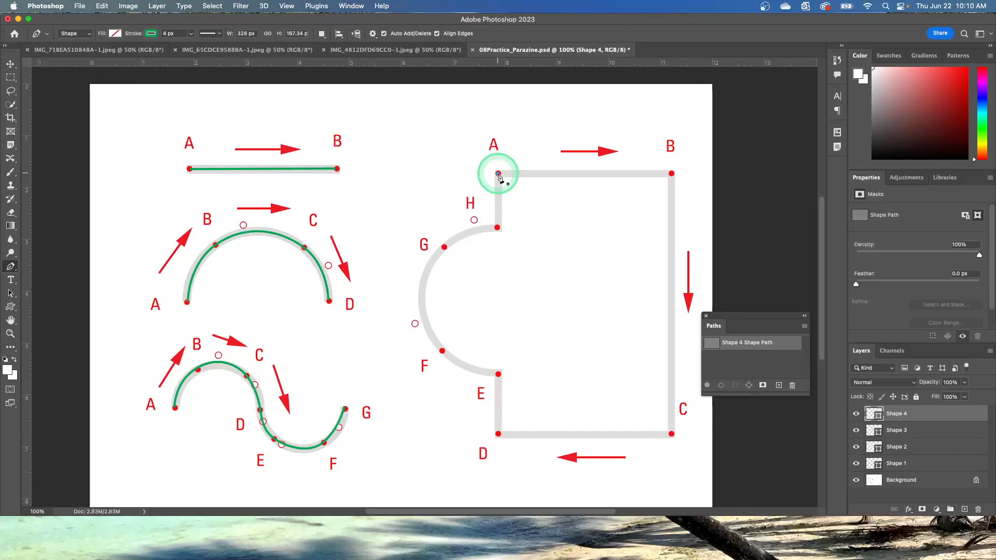
click(671, 174)
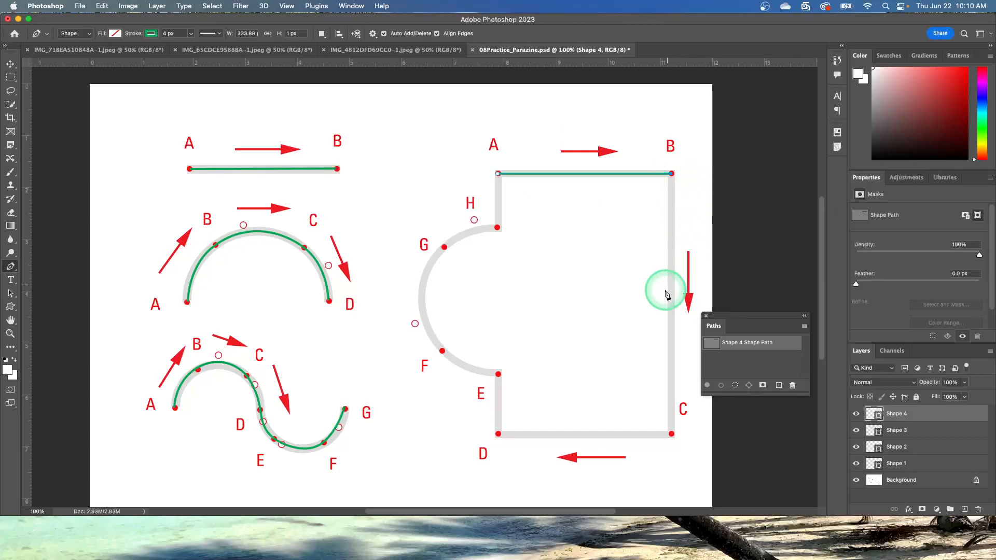
click(672, 434)
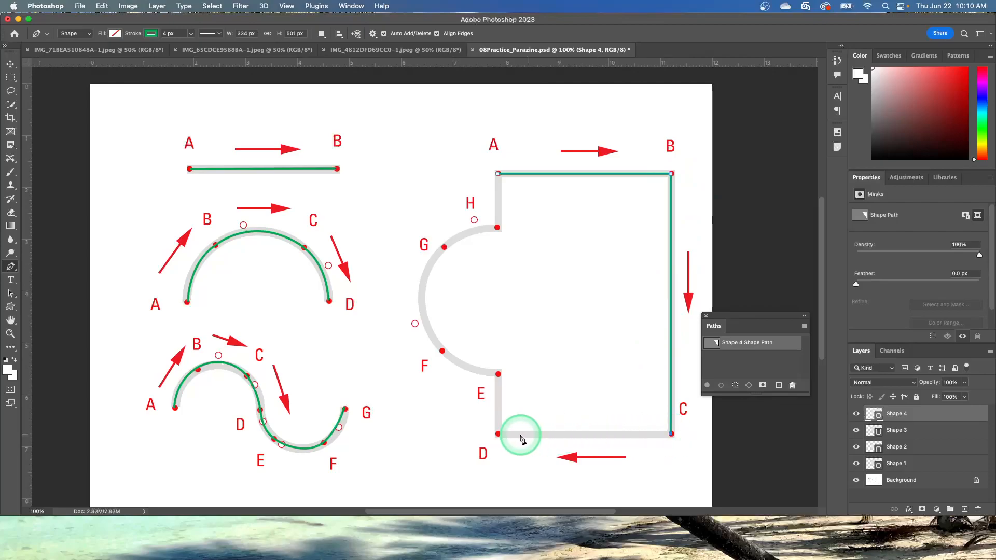
click(498, 434)
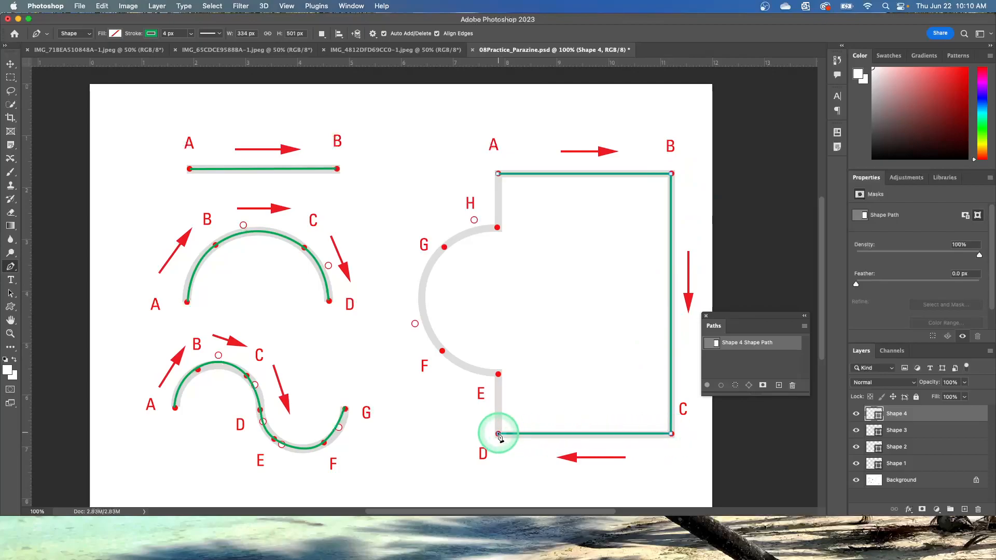
click(498, 374)
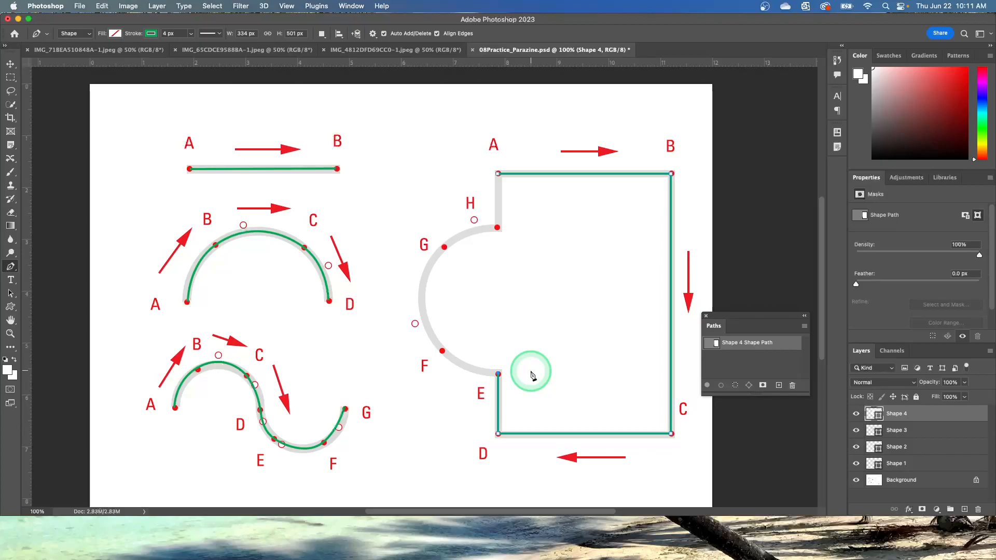
Continue the large outline from E along the arc to H, adding curved anchors at F and G with handles pulled to the guide circles.
scroll(530, 374, down, 2)
scroll(531, 373, left, 3)
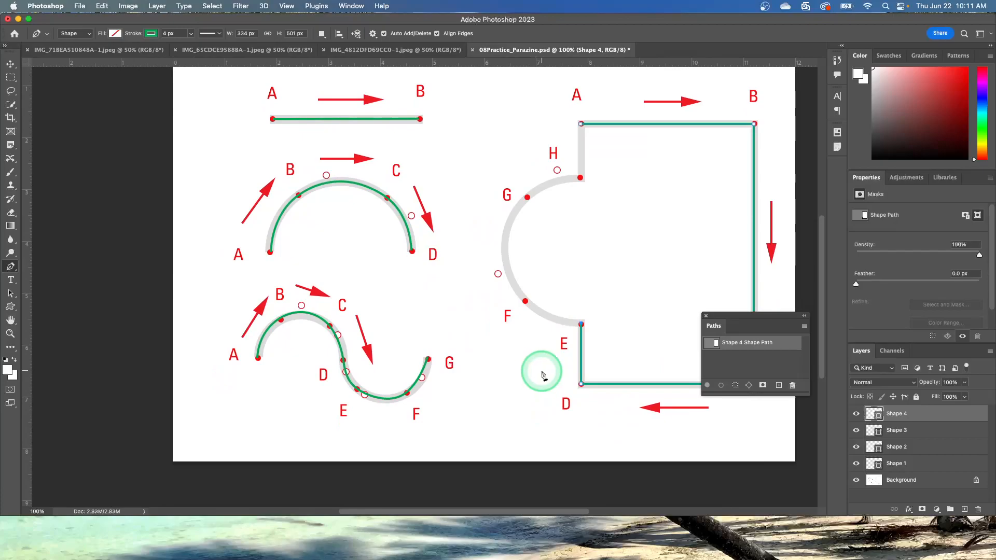
scroll(524, 348, right, 3)
scroll(522, 348, up, 1)
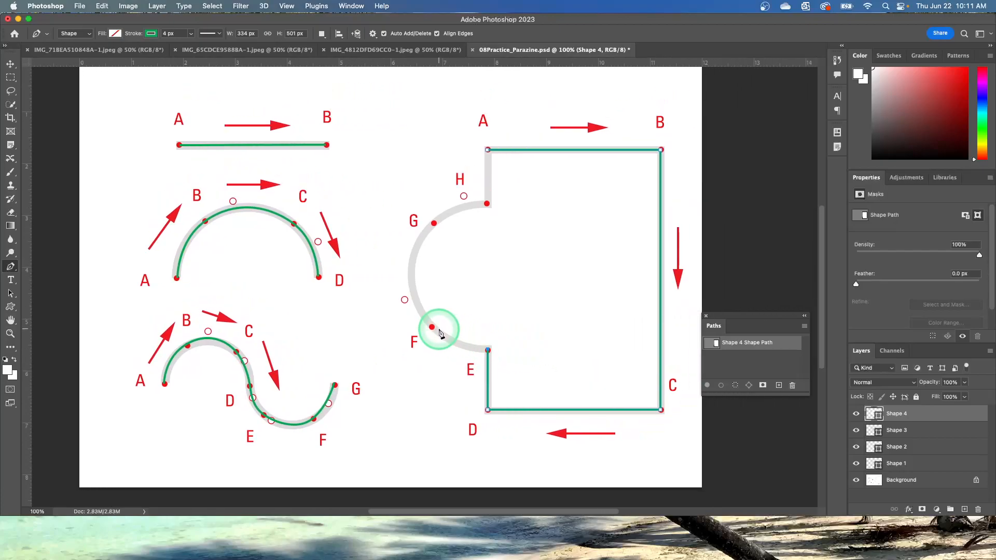
drag(432, 328, 405, 301)
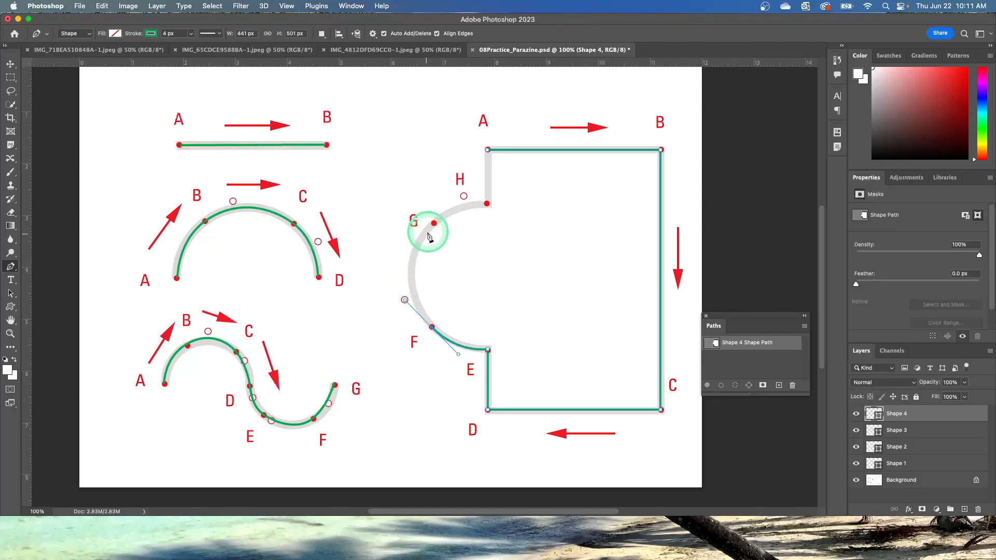
drag(434, 227, 488, 206)
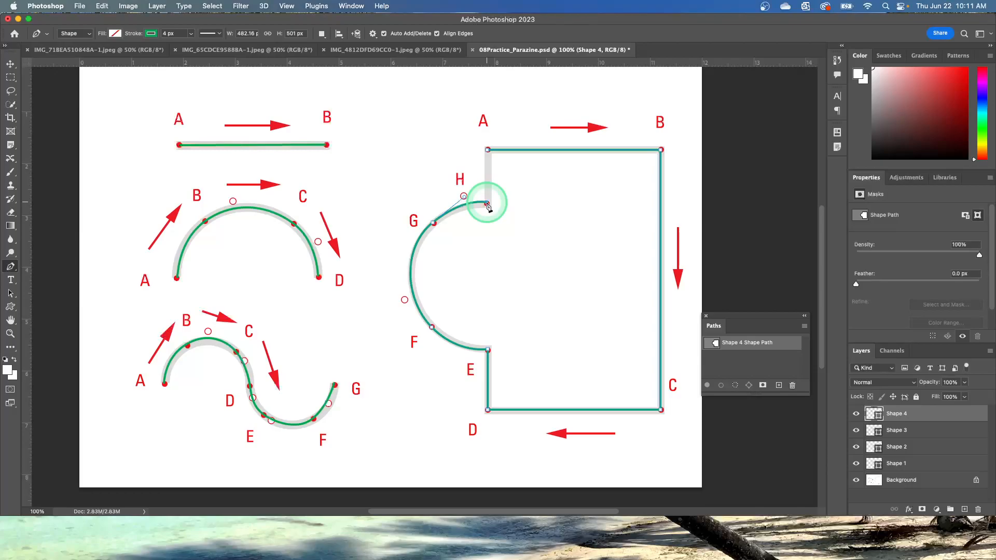
Close the large outline with a straight segment from H to A and save the document.
click(487, 150)
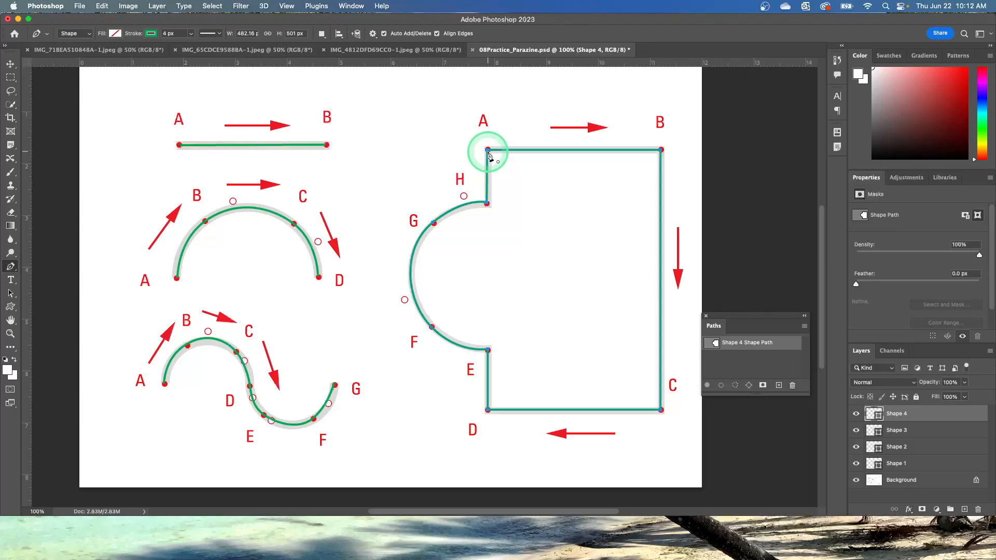
click(488, 151)
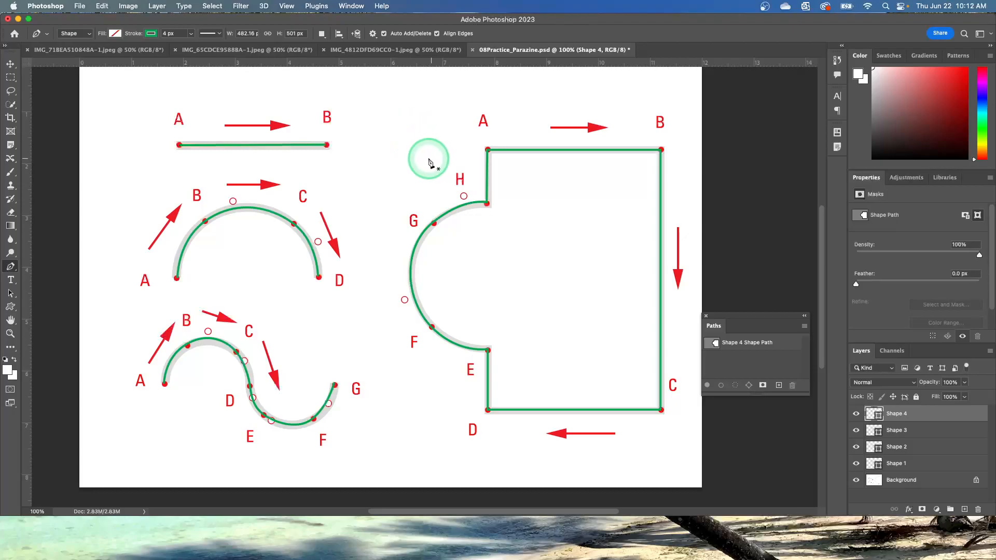
click(80, 8)
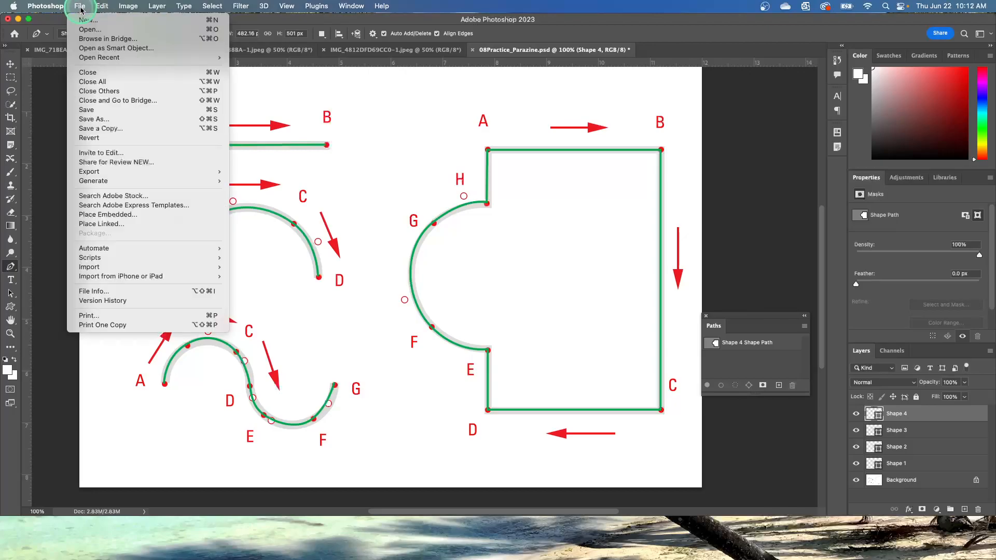
click(86, 110)
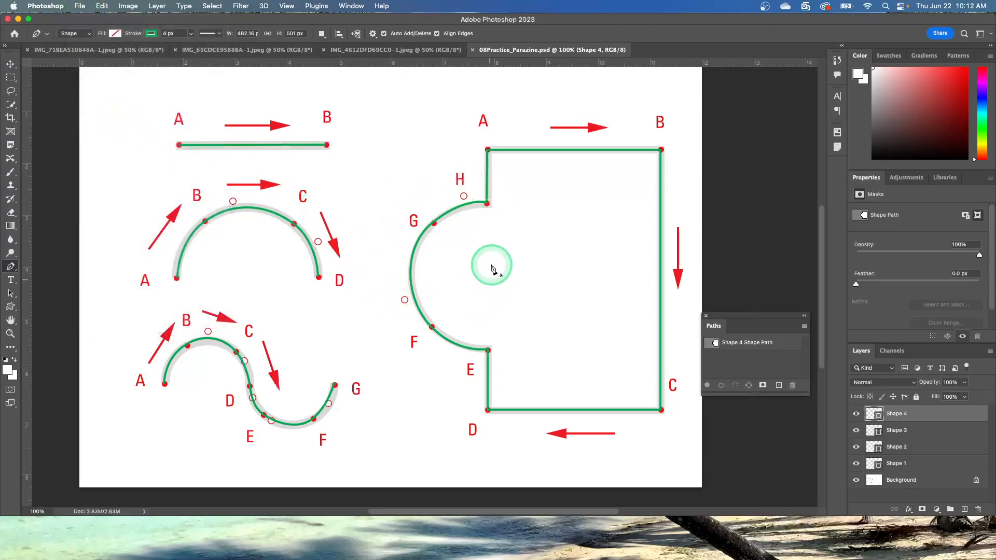